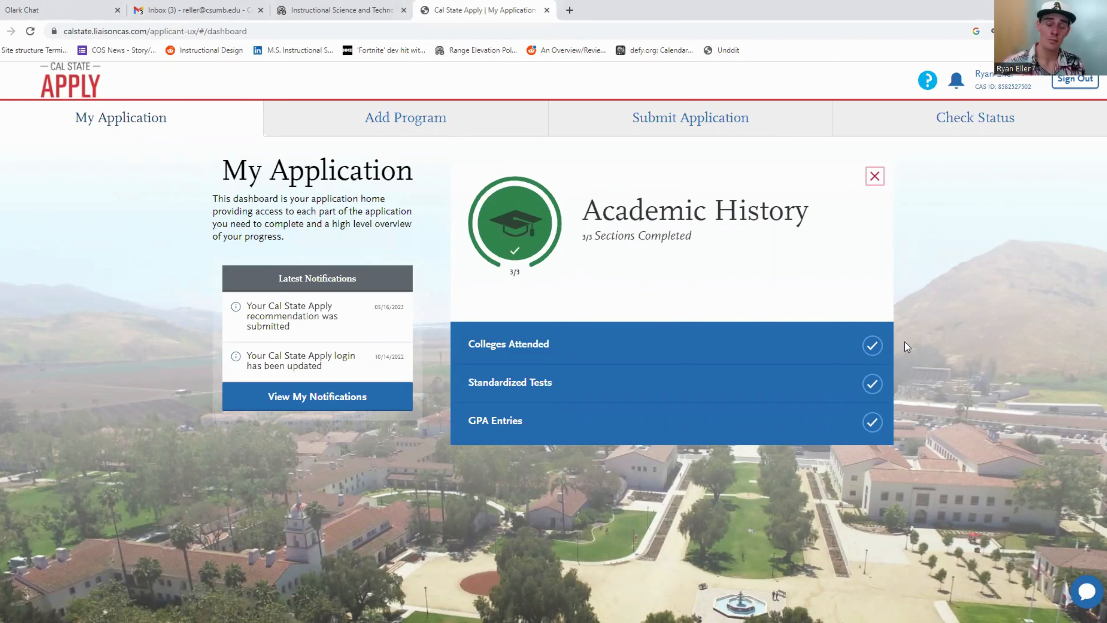
# Open the Colleges Attended section of Academic History and review its reporting instructions and listed college
pyautogui.click(721, 343)
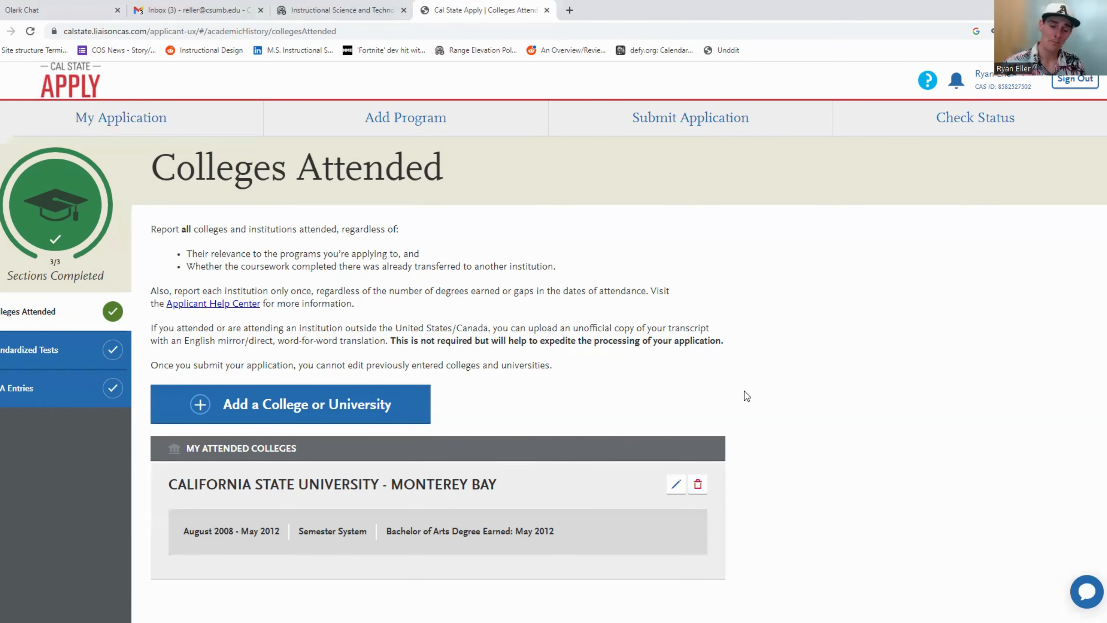
pyautogui.scroll(-3, 744, 391)
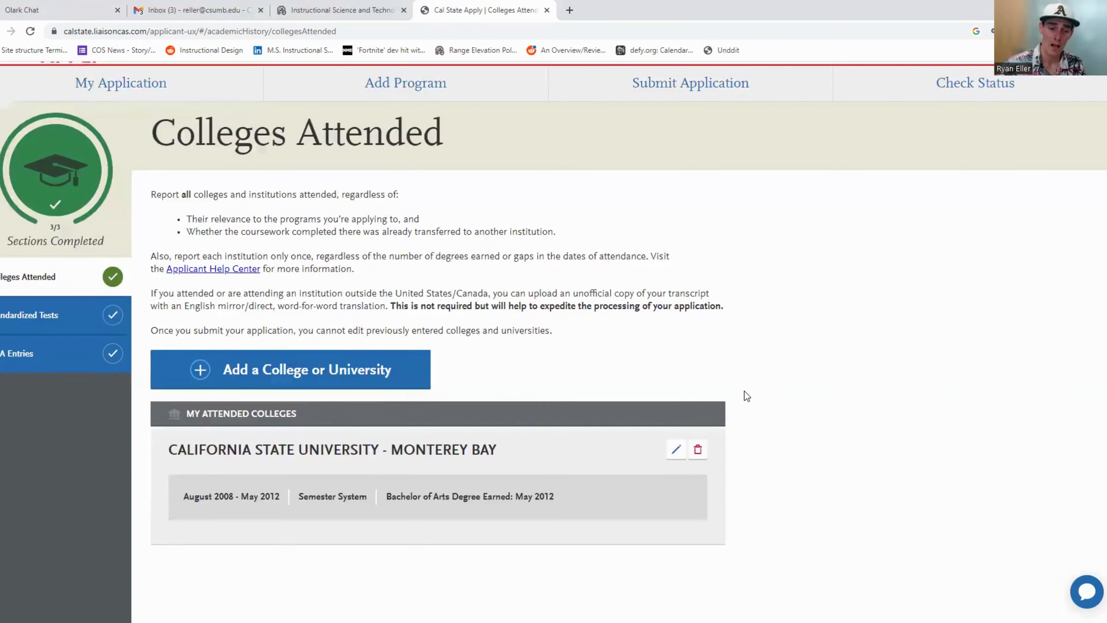
pyautogui.scroll(3, 795, 408)
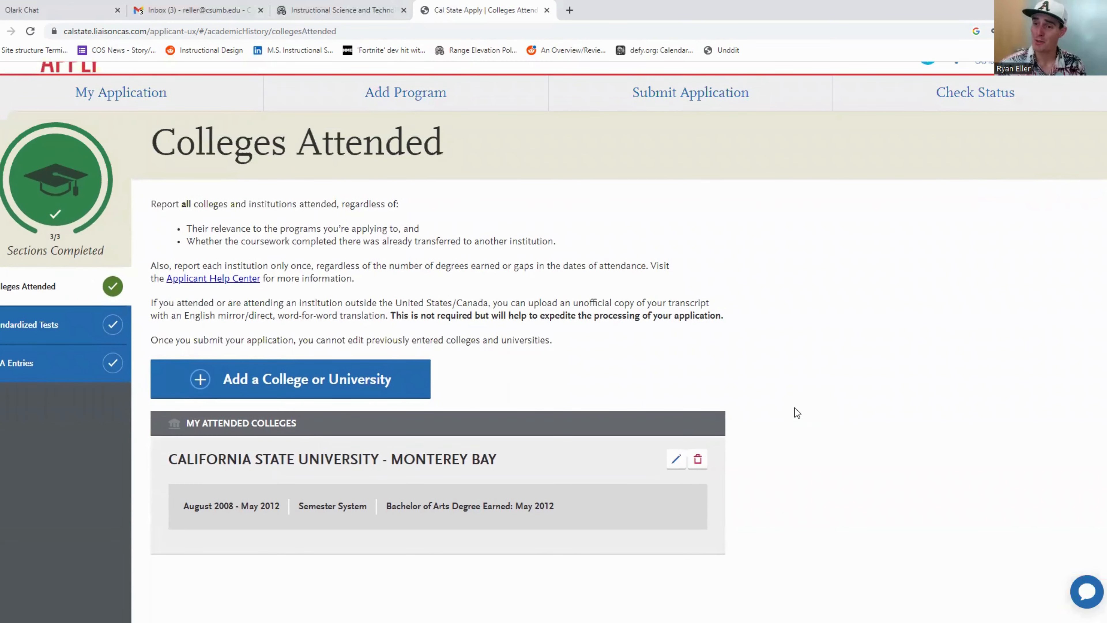
# Start adding a college and search for "california state university monterey" as the institution attended
pyautogui.click(406, 379)
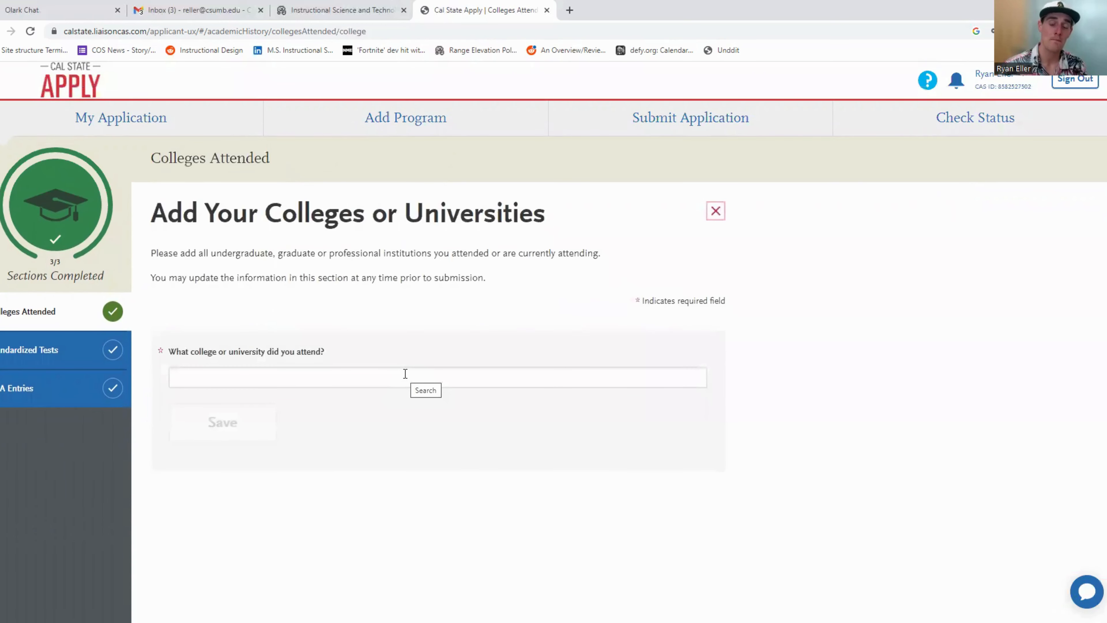
pyautogui.click(405, 374)
pyautogui.write('c')
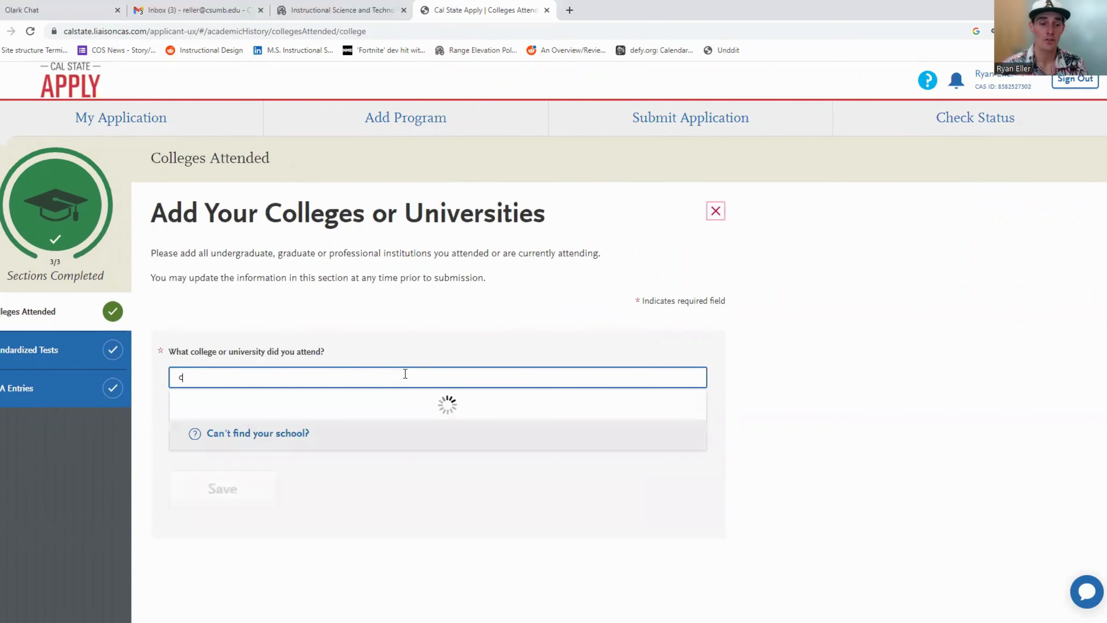
pyautogui.write('alifornia state ')
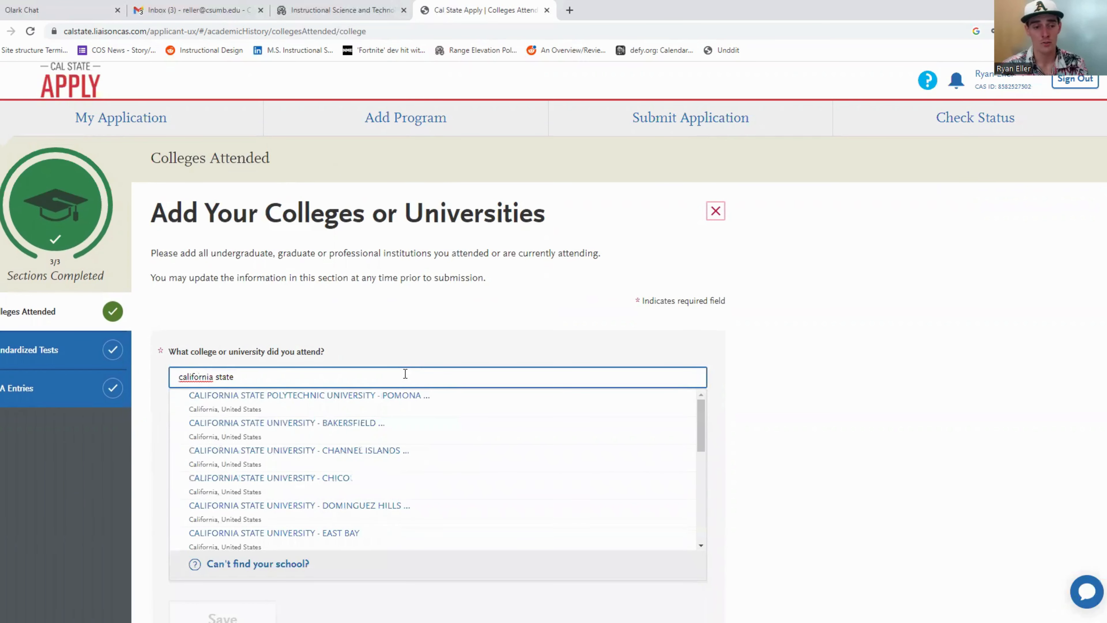
pyautogui.write('university montery')
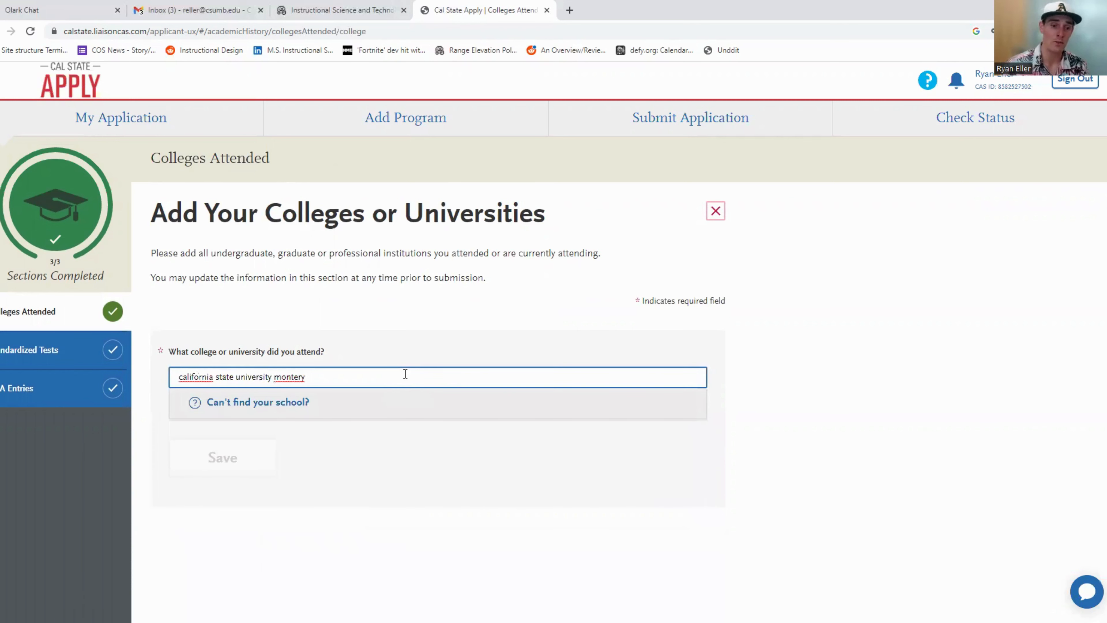
pyautogui.press('BackSpace')
pyautogui.write('ey')
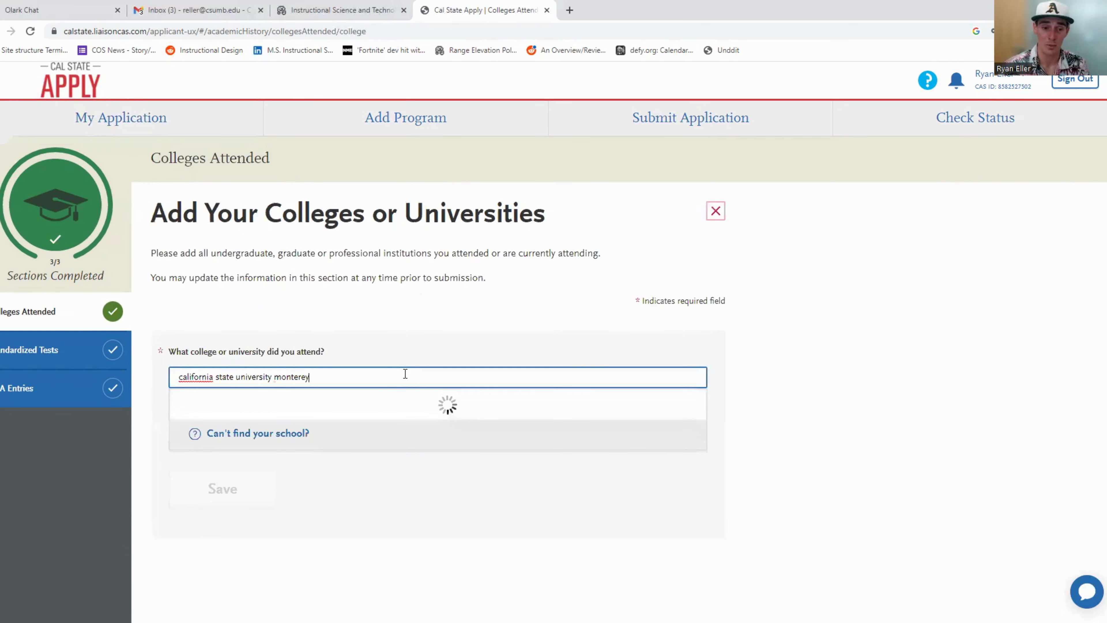
# Change the college search to "california state university - monter" and close the new college form without saving
pyautogui.press('BackSpace')
pyautogui.press('BackSpace')
pyautogui.press('BackSpace')
pyautogui.press('BackSpace')
pyautogui.press('BackSpace')
pyautogui.press('BackSpace')
pyautogui.press('BackSpace')
pyautogui.press('BackSpace')
pyautogui.press('BackSpace')
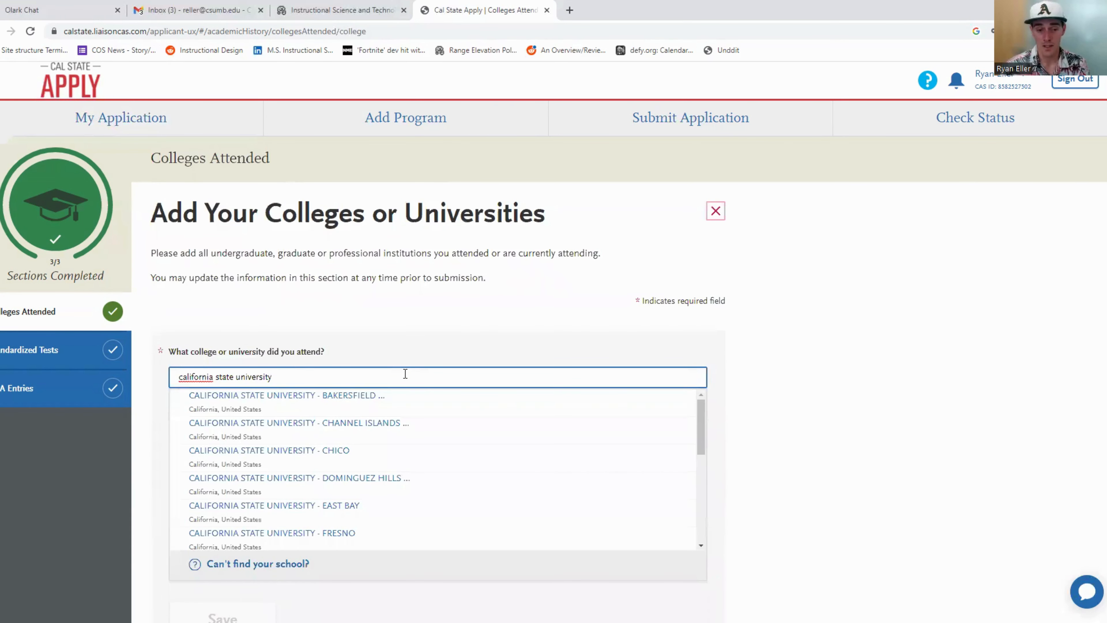
pyautogui.write('- monter')
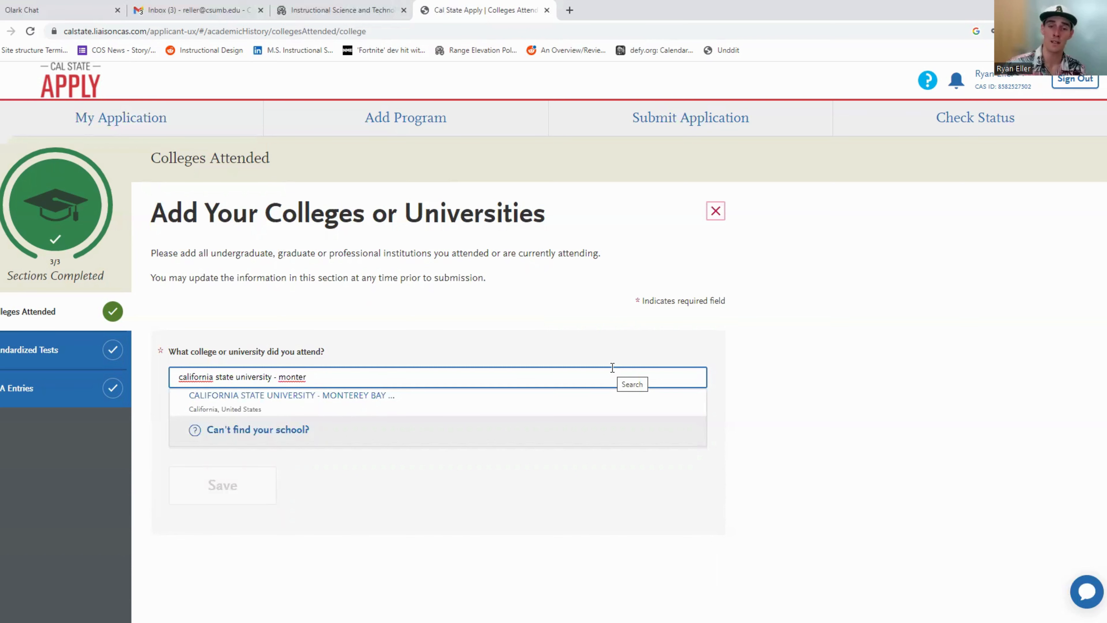
pyautogui.click(718, 211)
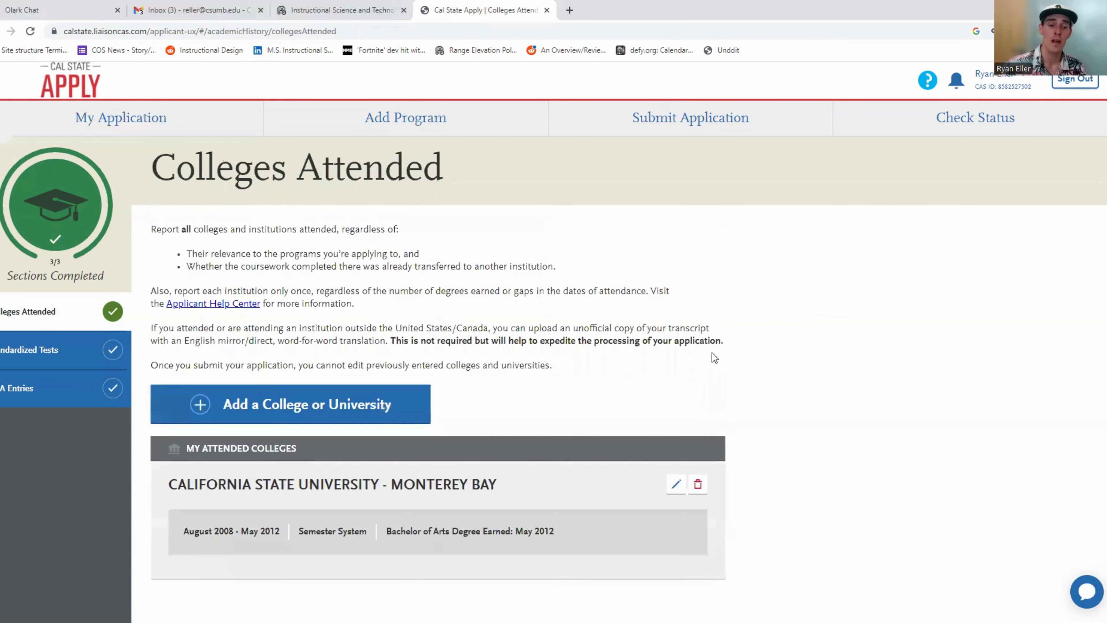
# Open the existing California State University - Monterey Bay entry for editing and browse the available majors without changing the selection
pyautogui.scroll(-3, 712, 352)
pyautogui.click(670, 341)
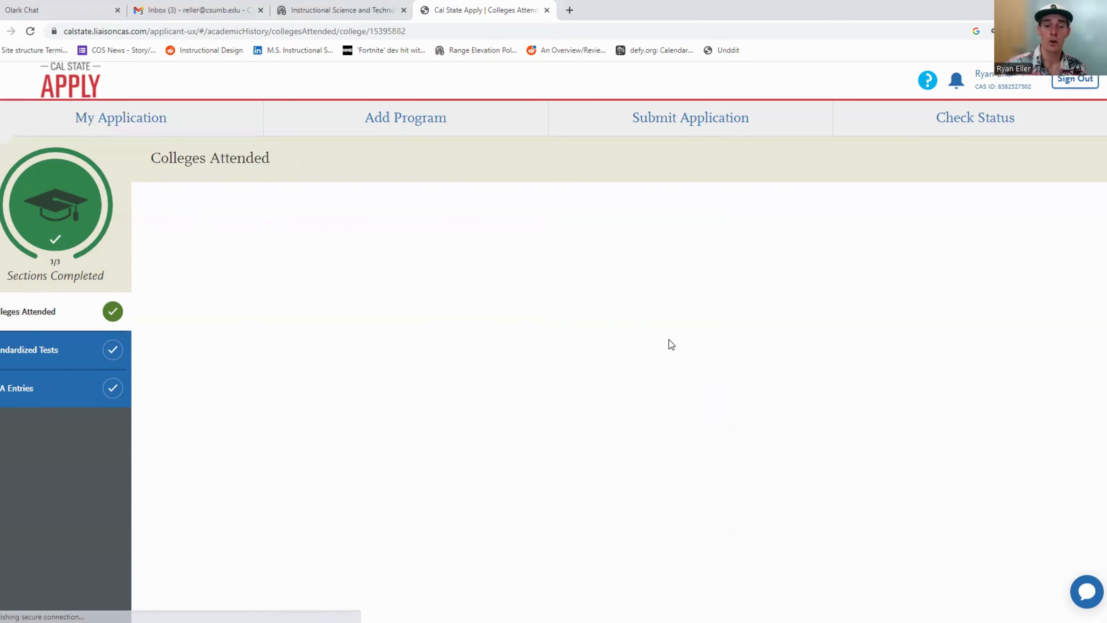
pyautogui.scroll(-4, 696, 389)
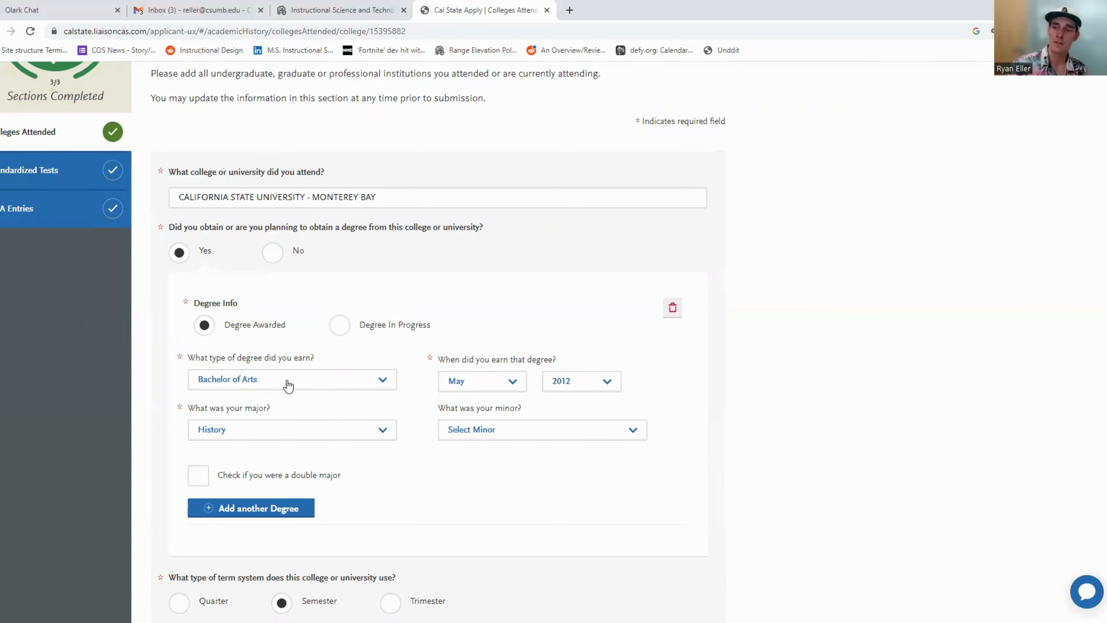
pyautogui.click(260, 441)
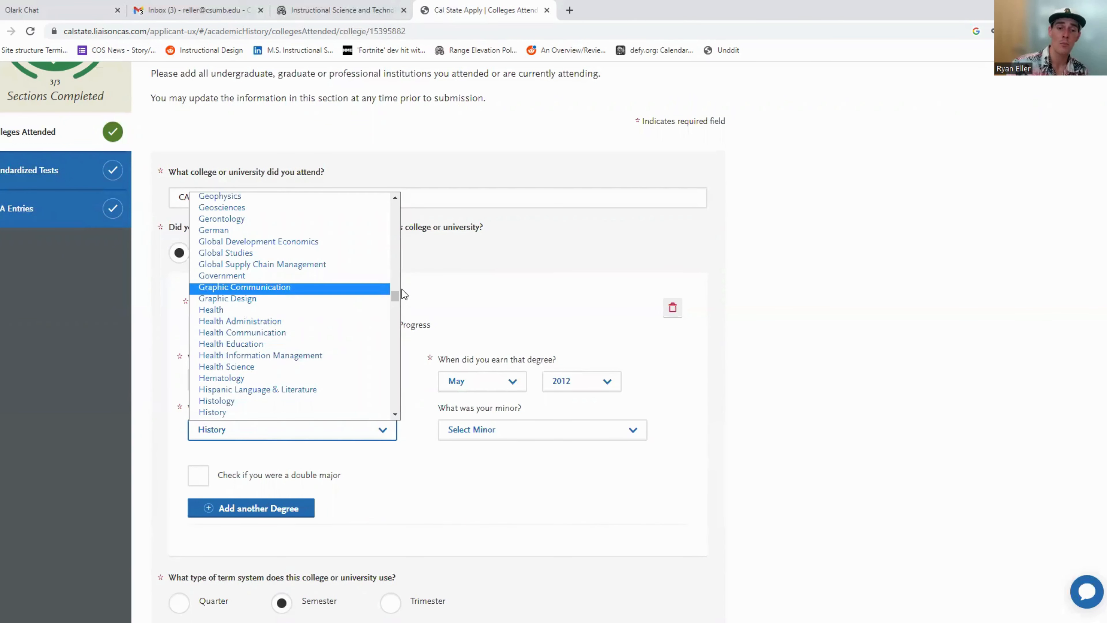
pyautogui.moveTo(397, 296); pyautogui.dragTo(400, 307)
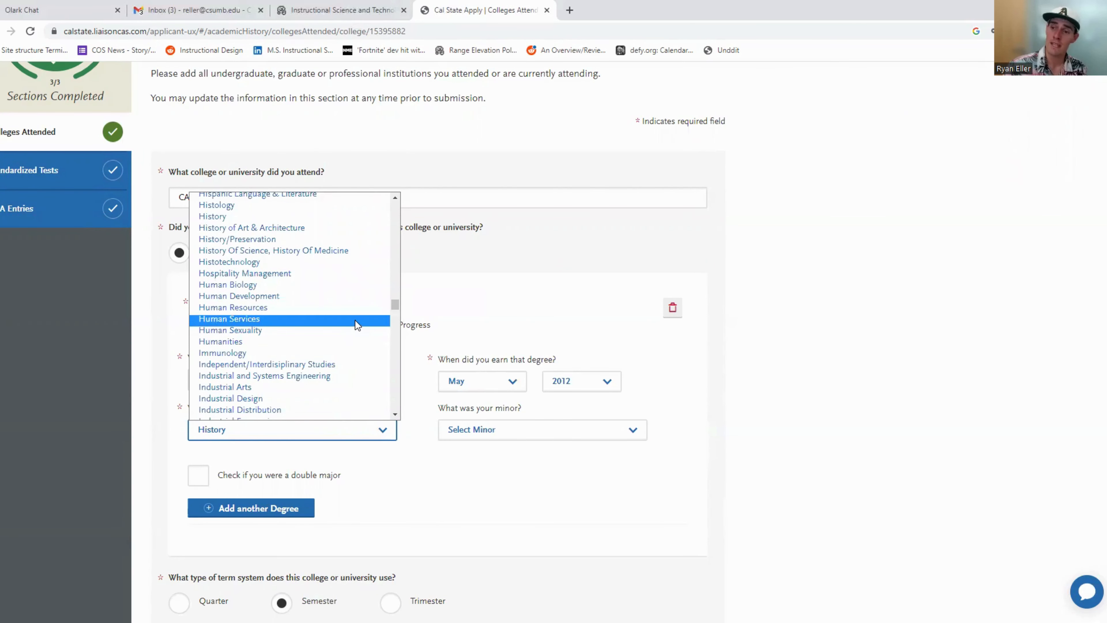
pyautogui.click(381, 432)
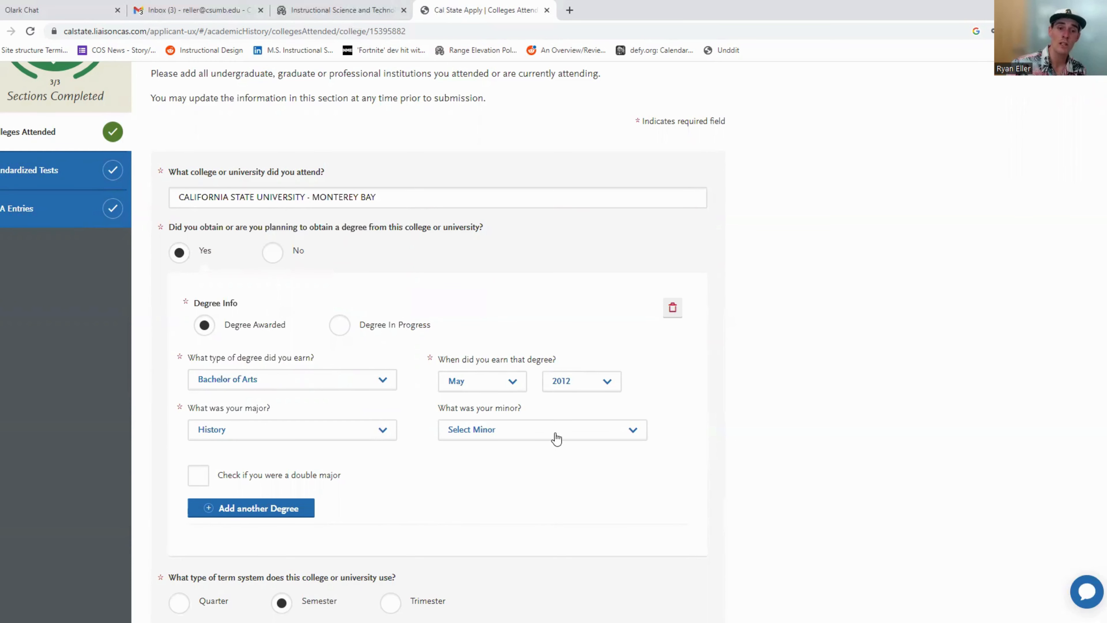
# Review the college entry's term system, tuition status and attendance dates, and save the entry
pyautogui.scroll(-4, 555, 434)
pyautogui.scroll(-1, 559, 432)
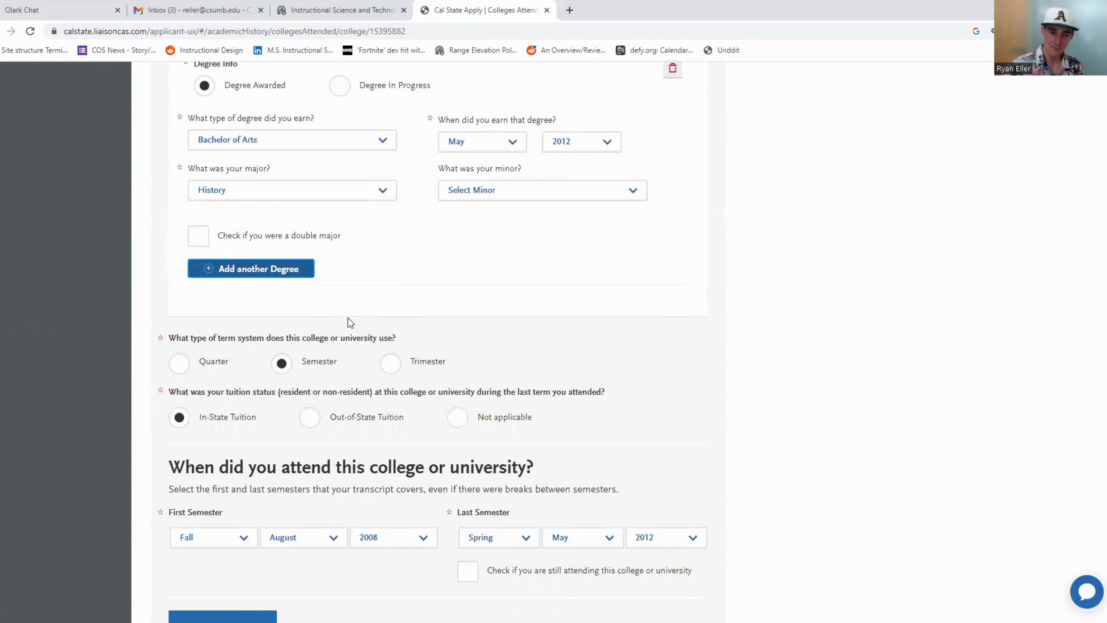
pyautogui.scroll(-1, 395, 371)
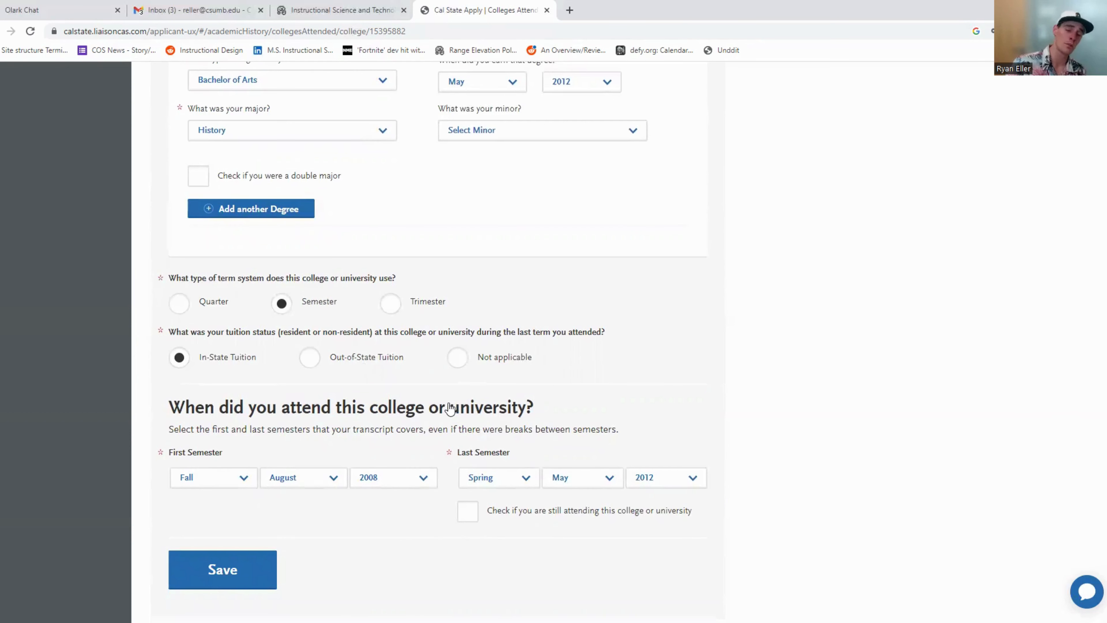
pyautogui.scroll(-3, 450, 408)
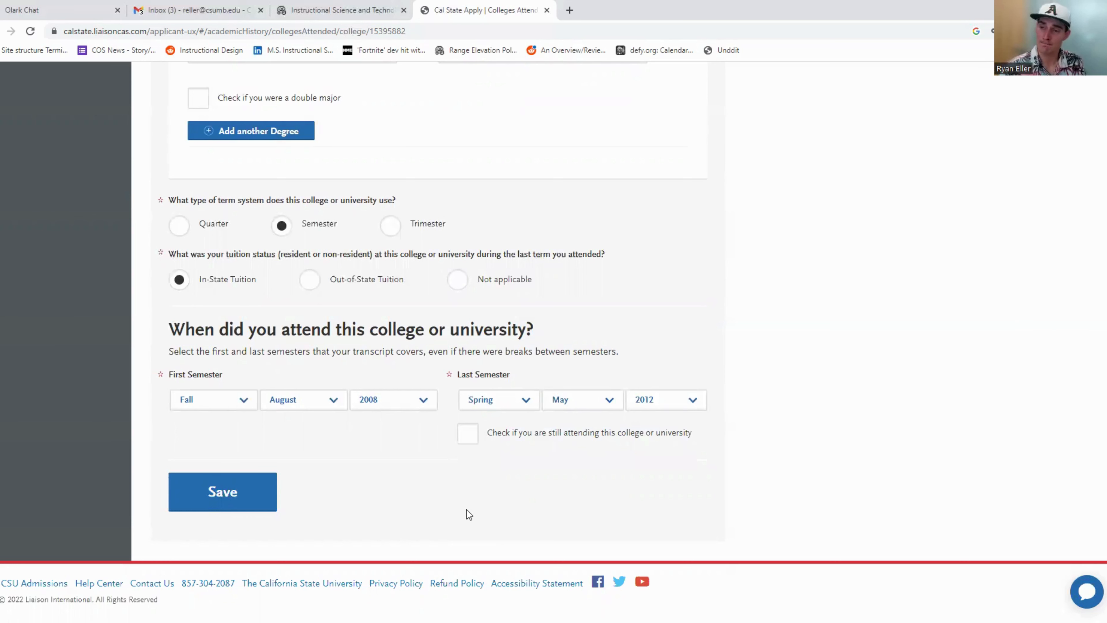
pyautogui.click(223, 492)
# Review the test types offered in the Standardized Tests section and declare that no standardized tests are being added
pyautogui.click(74, 213)
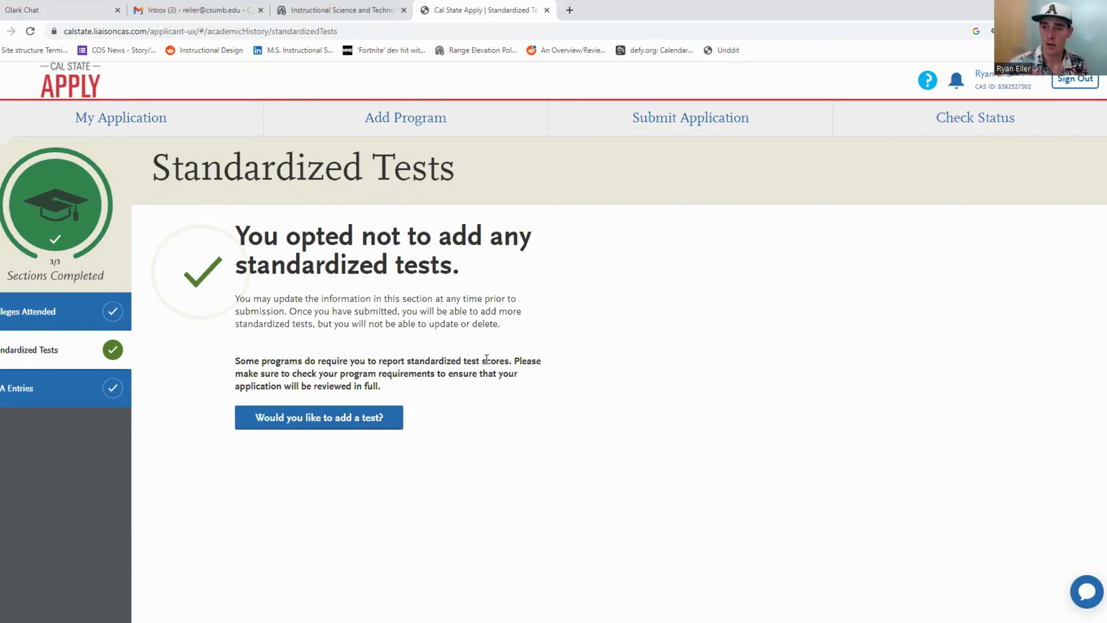
pyautogui.click(393, 417)
pyautogui.scroll(-1, 453, 470)
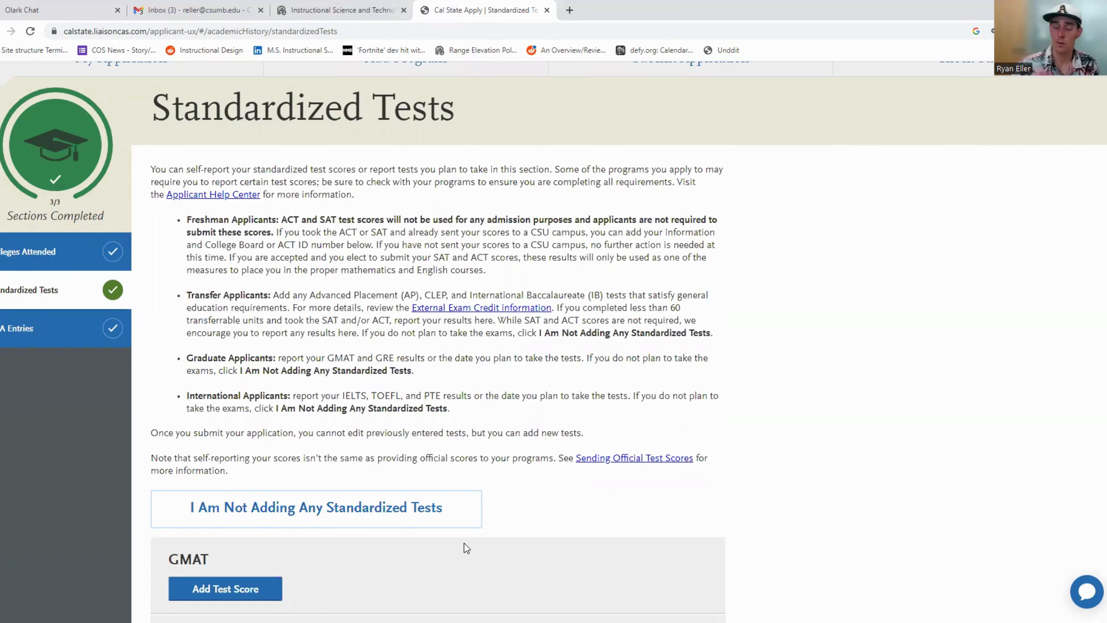
pyautogui.scroll(-5, 473, 453)
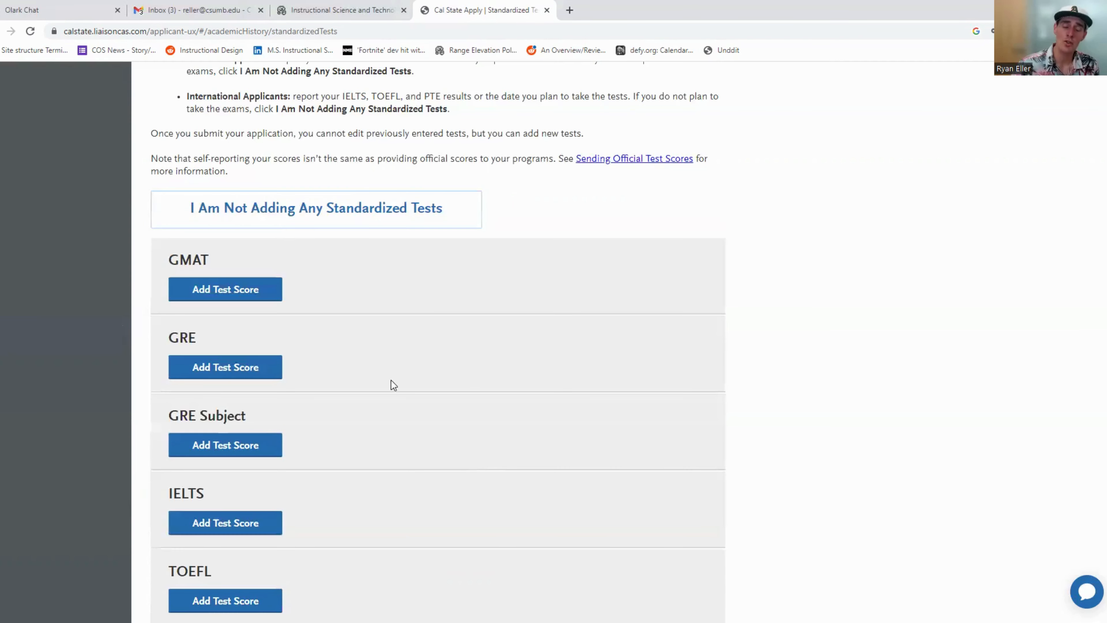
pyautogui.scroll(4, 186, 494)
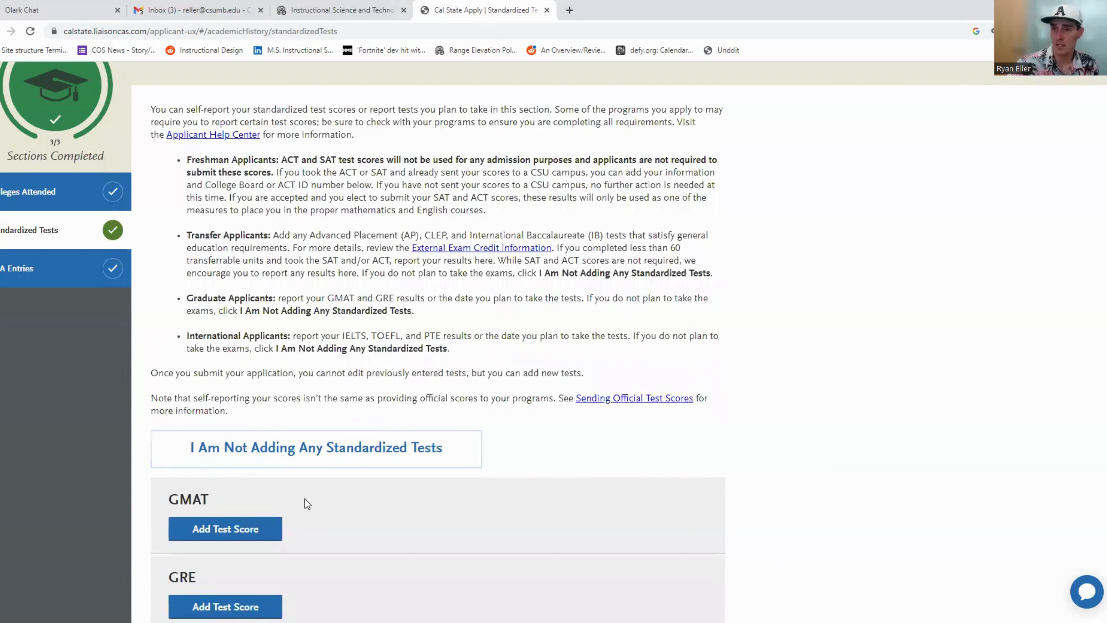
pyautogui.click(289, 460)
# In GPA Entries, open the Monterey Bay transcript's undergraduate row, check the school level options, and save and exit with the values unchanged
pyautogui.click(70, 273)
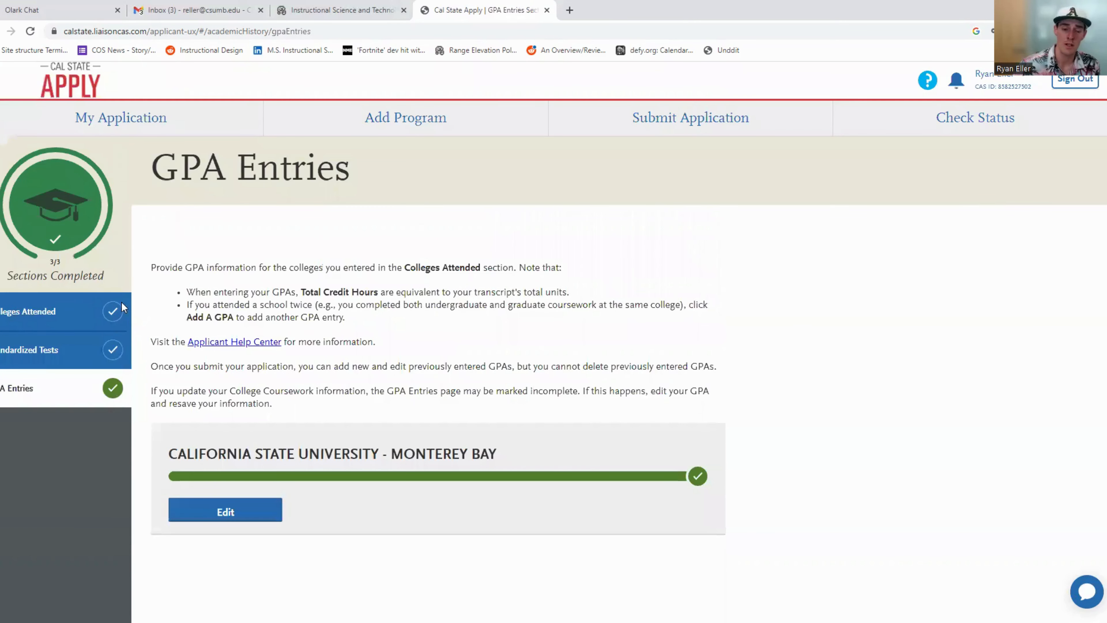
pyautogui.click(227, 510)
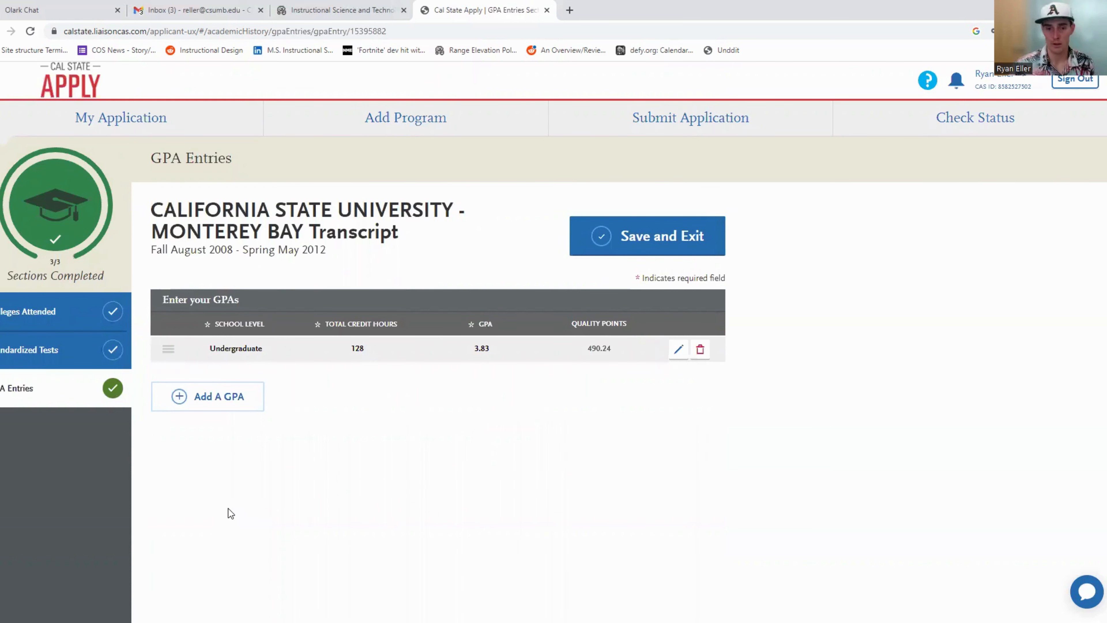
pyautogui.click(678, 354)
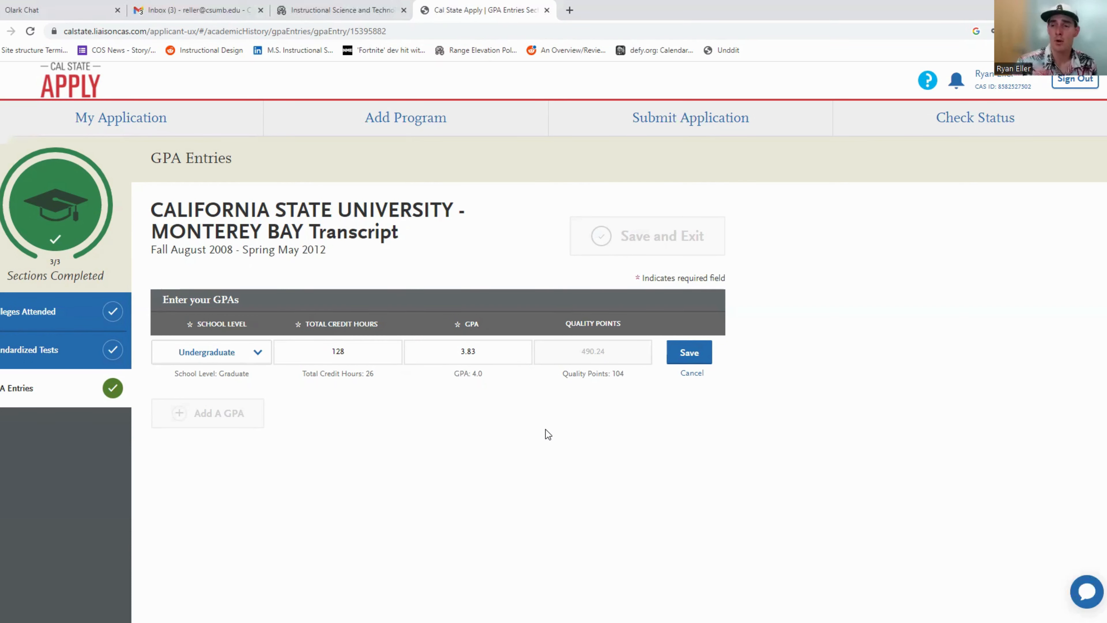
pyautogui.click(240, 359)
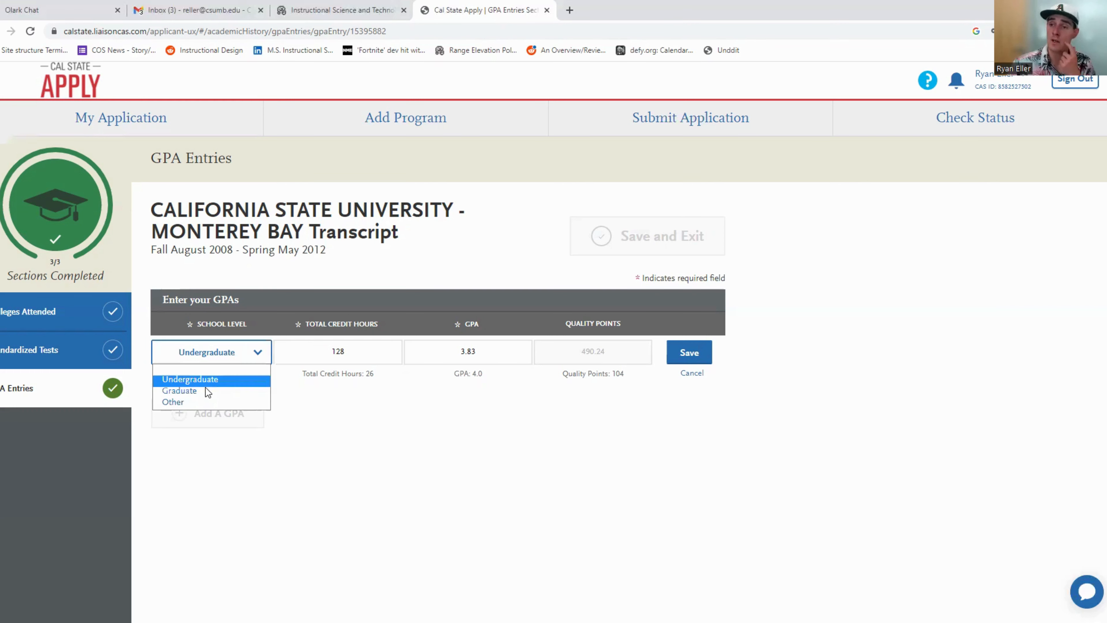
pyautogui.click(500, 511)
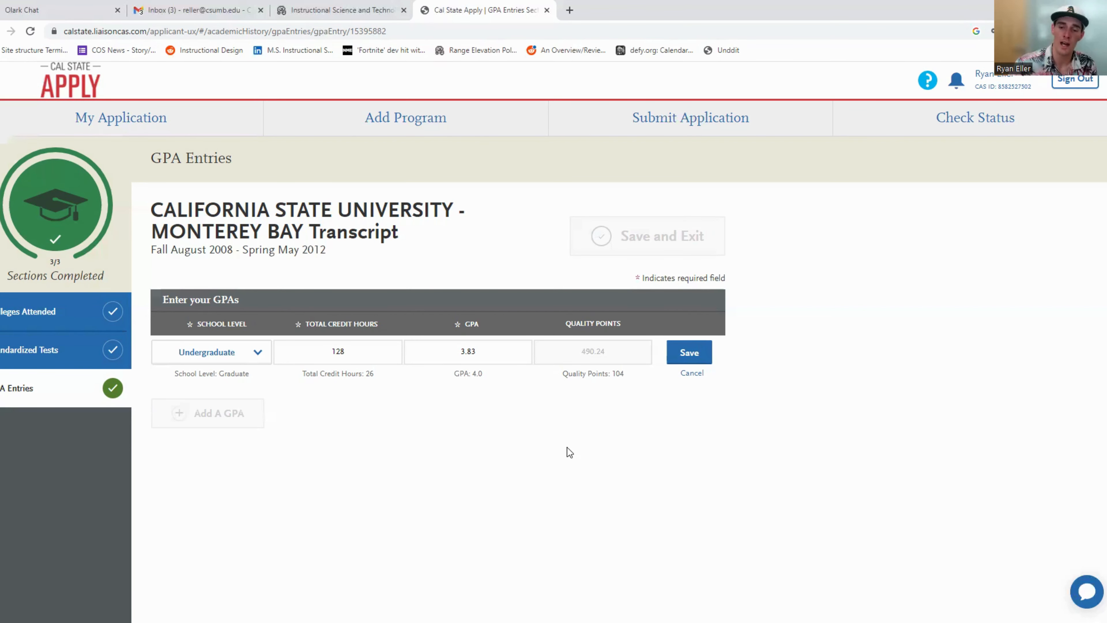
pyautogui.click(682, 360)
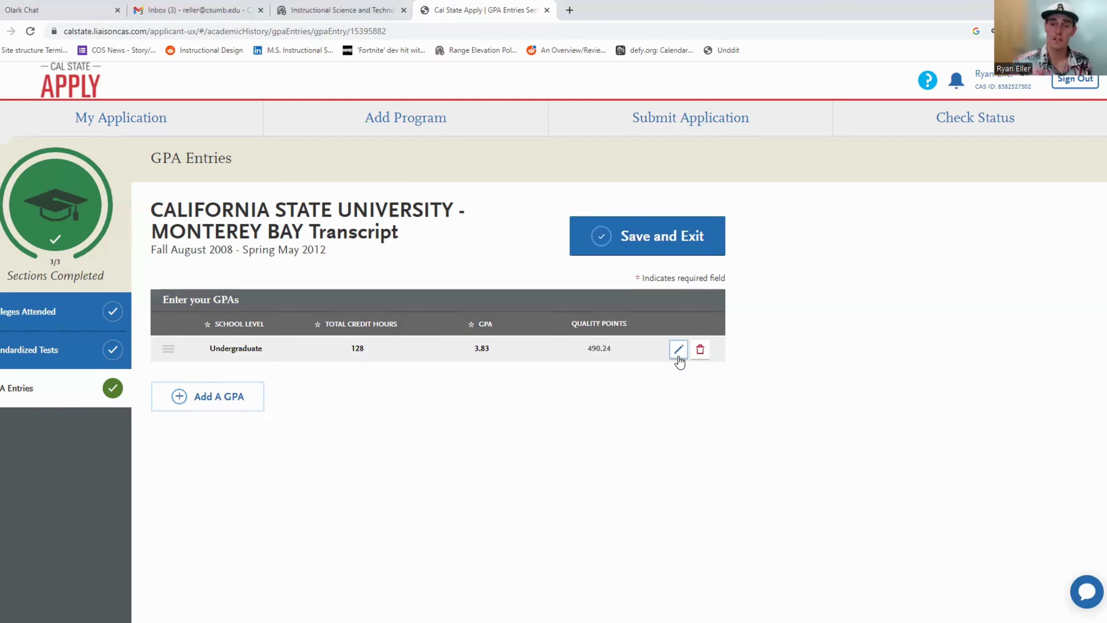
pyautogui.click(668, 247)
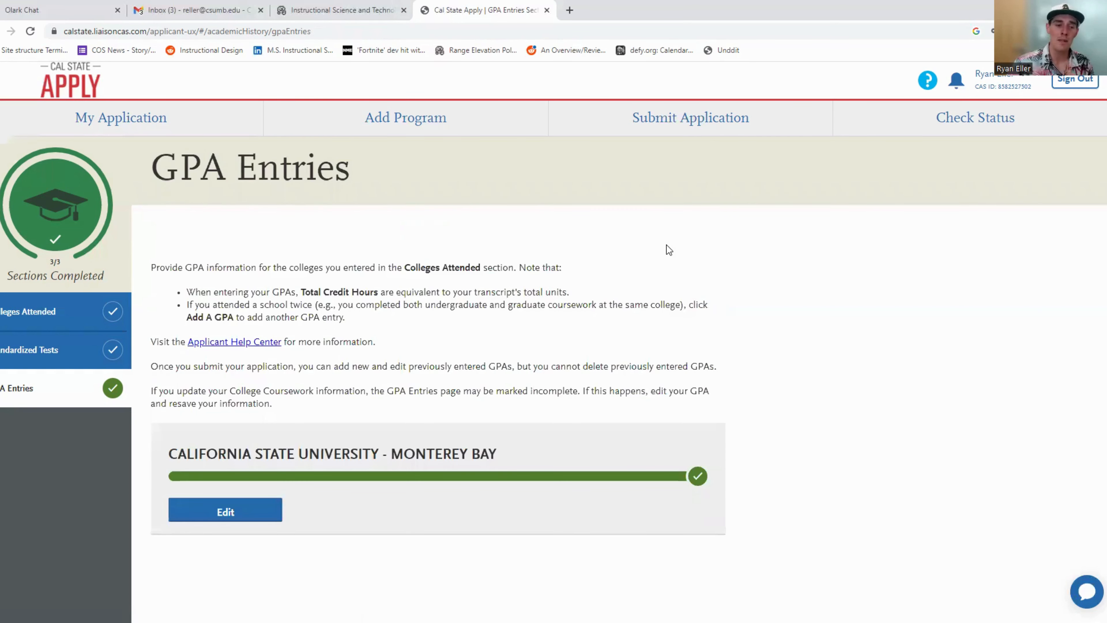
# Return from the GPA Entries page to the My Application dashboard
pyautogui.scroll(-3, 667, 247)
pyautogui.scroll(3, 667, 247)
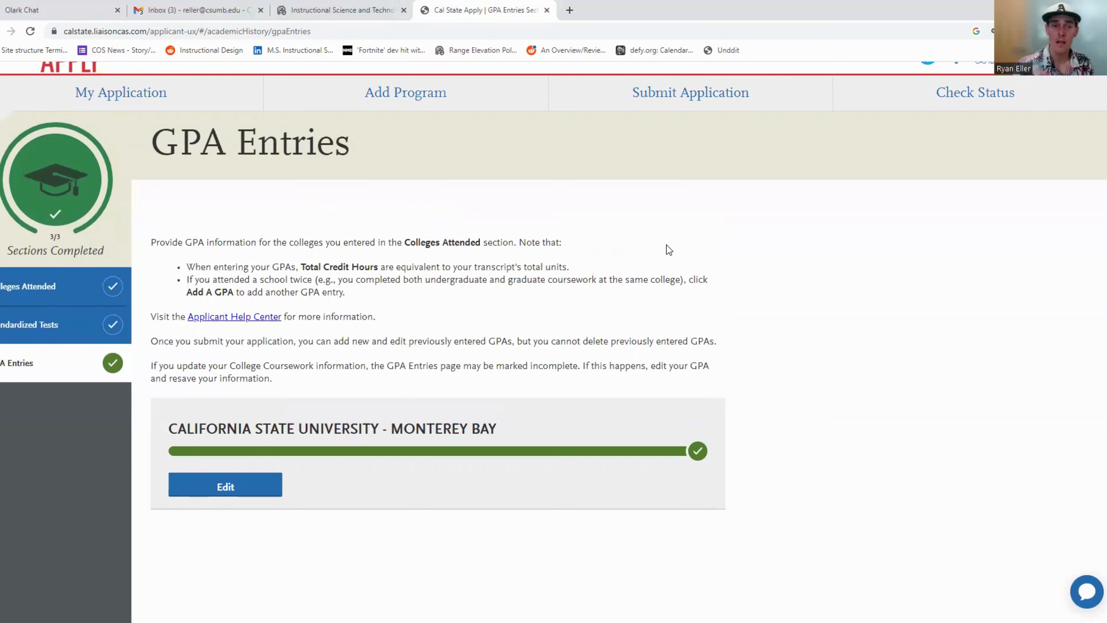
pyautogui.click(142, 102)
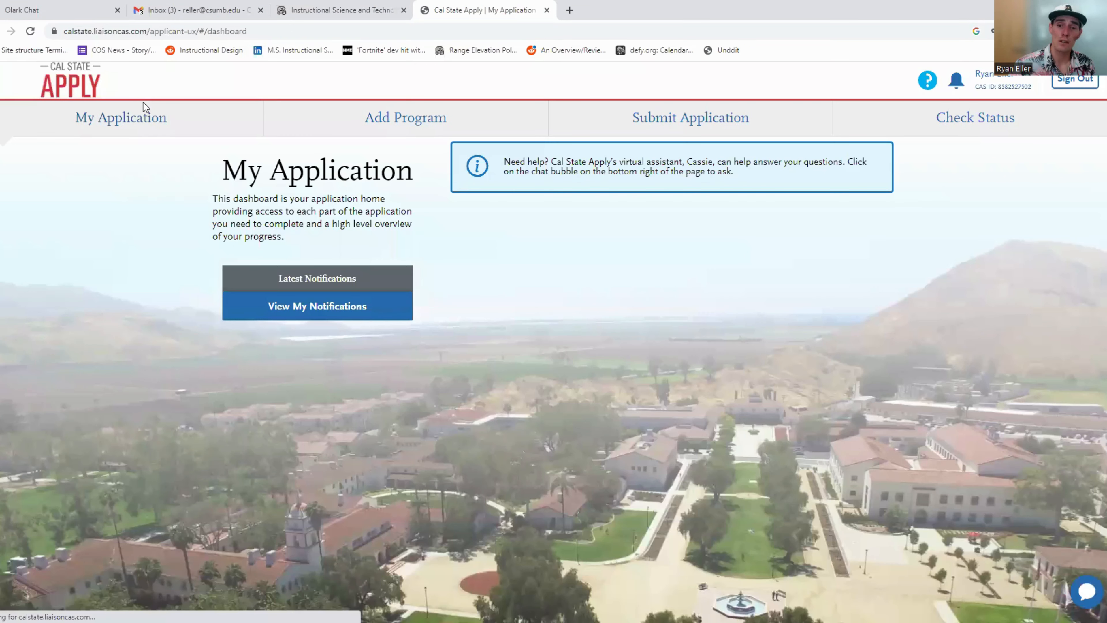